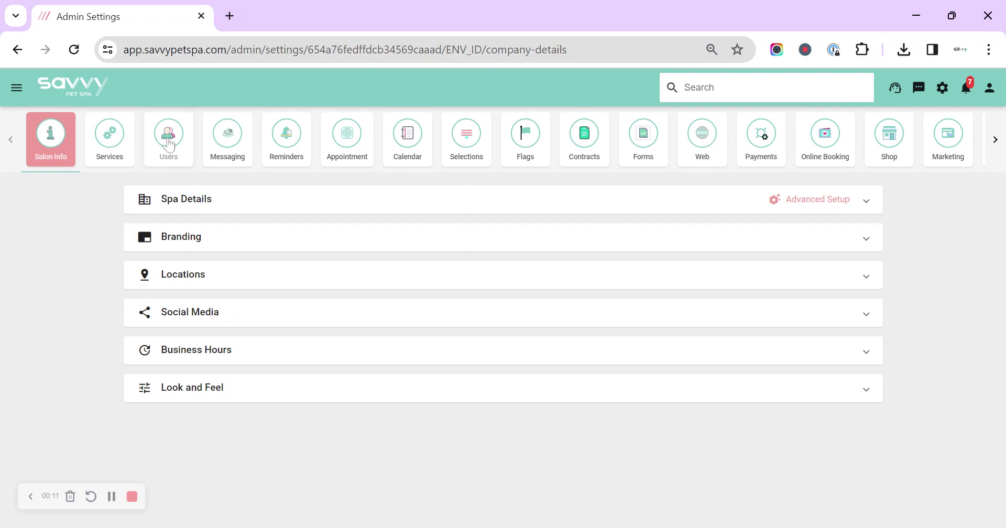
Step: Open the Users settings and bring up the form for creating a new user
click(168, 143)
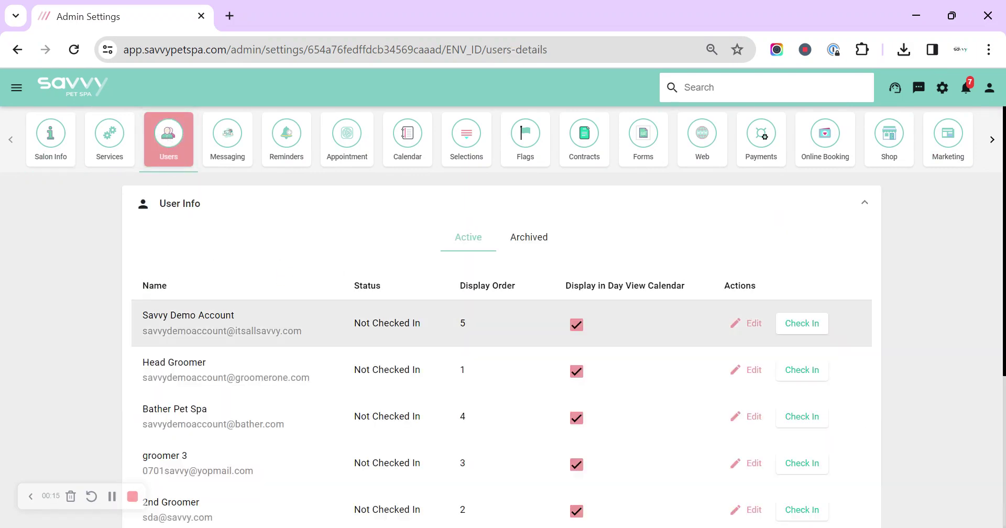
scroll(503, 338, down, 2)
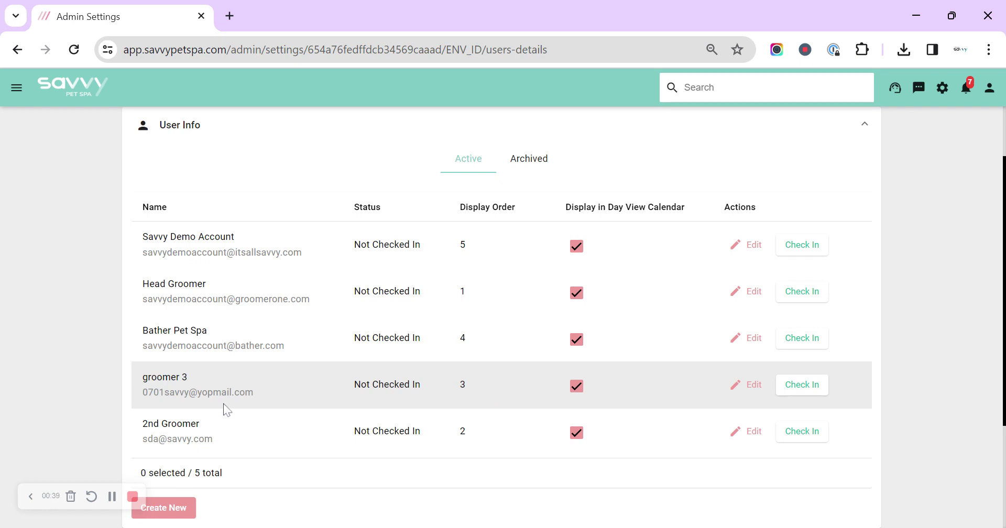
scroll(225, 410, down, 2)
click(161, 434)
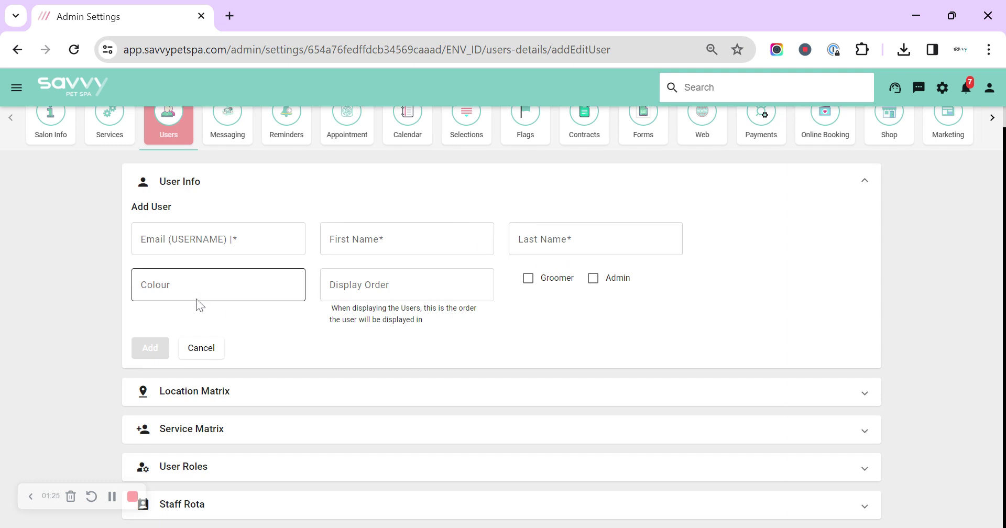
Step: View the colour choices for the new user, and leave the form without adding anyone
click(220, 285)
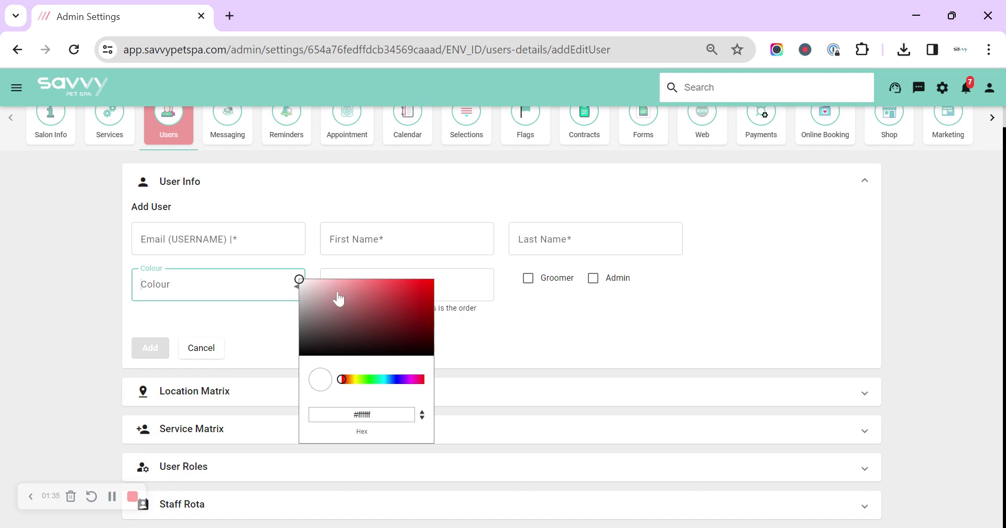
click(510, 335)
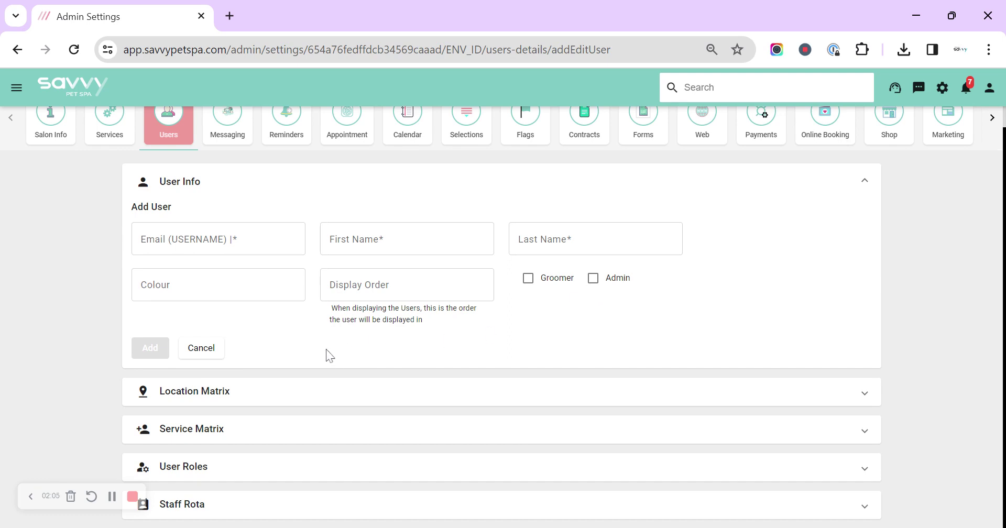
click(202, 348)
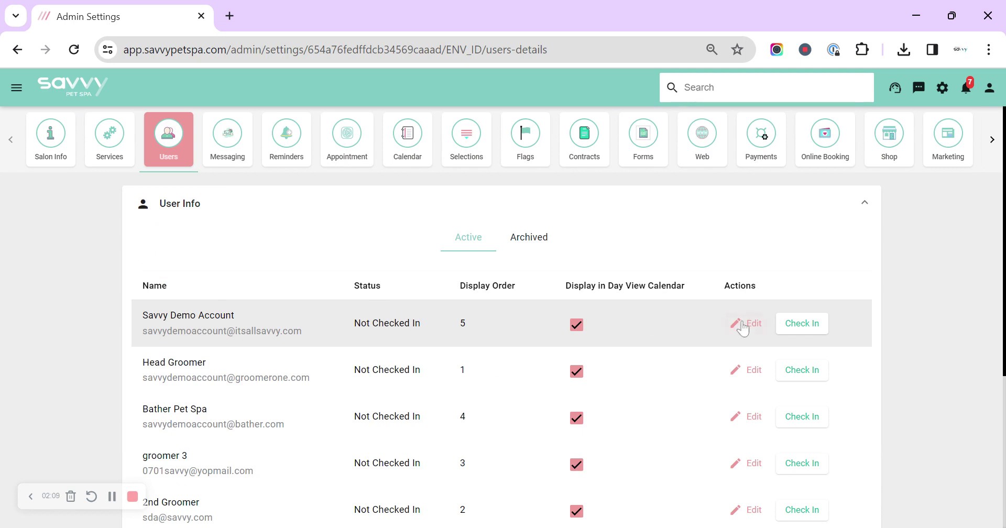
Step: Check in the Savvy Demo Account user and open its details for editing
click(805, 331)
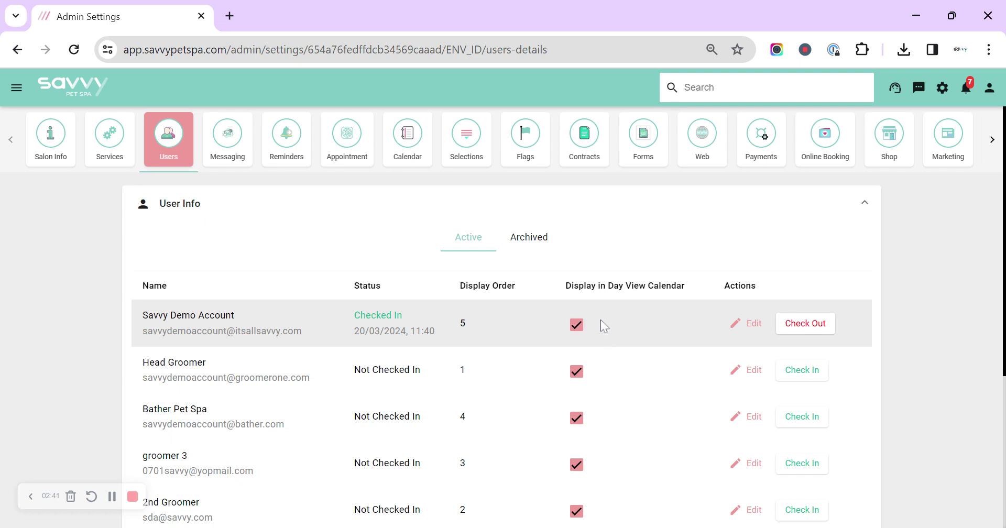
click(745, 325)
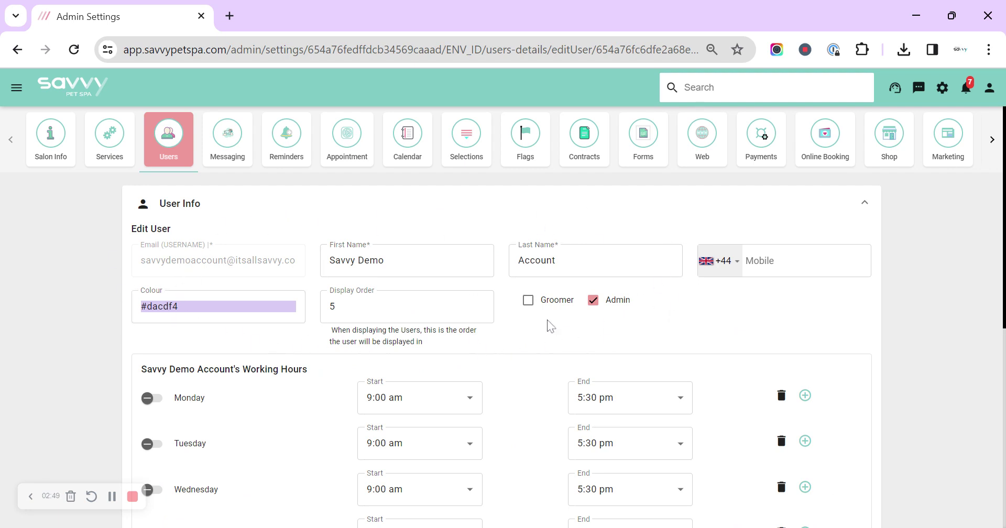
scroll(494, 337, down, 3)
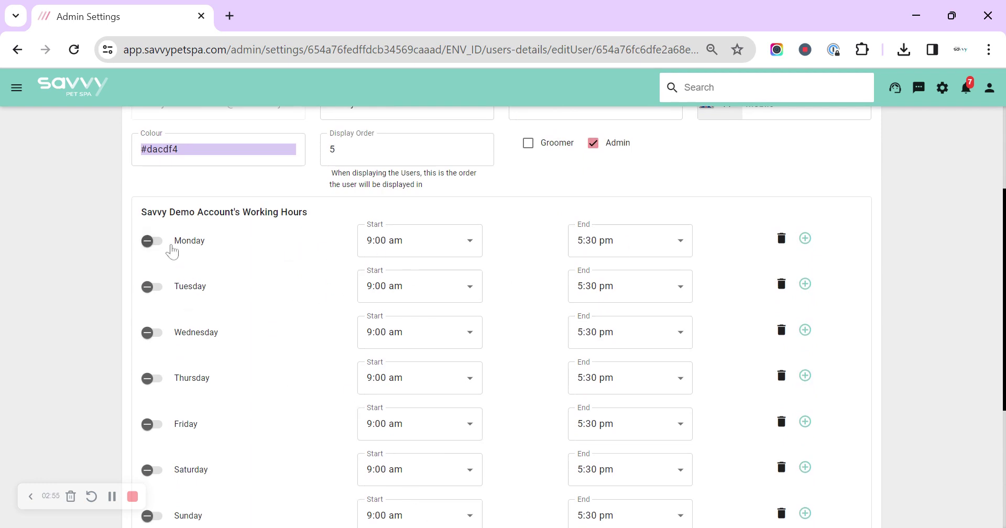
Step: Enable the user's working hours on Monday, Tuesday, Thursday and Friday, and view the start time choices for Friday
click(152, 241)
click(147, 291)
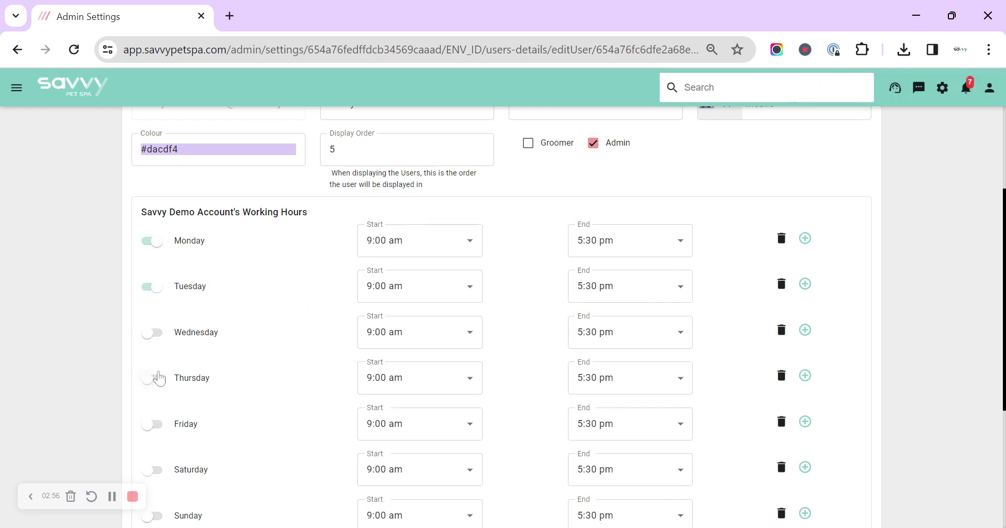
click(154, 381)
click(156, 429)
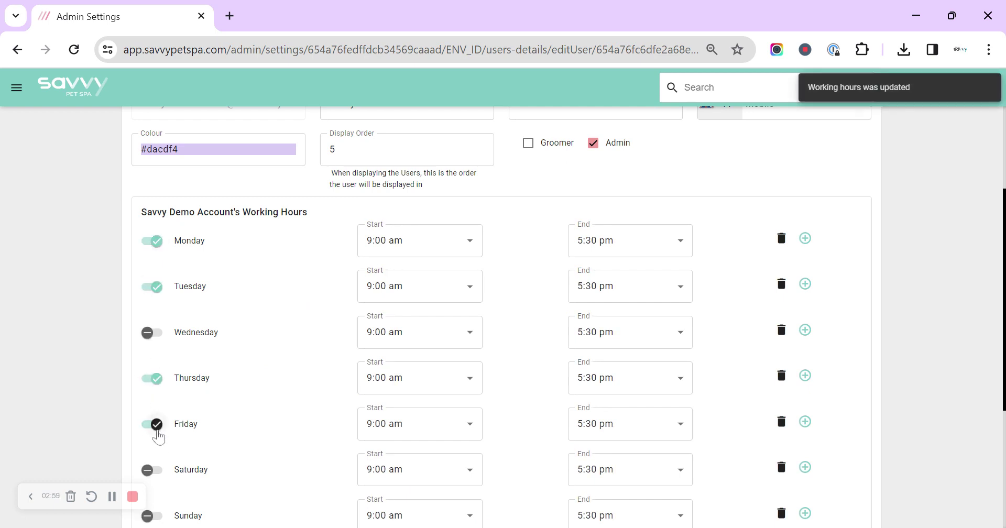
click(447, 433)
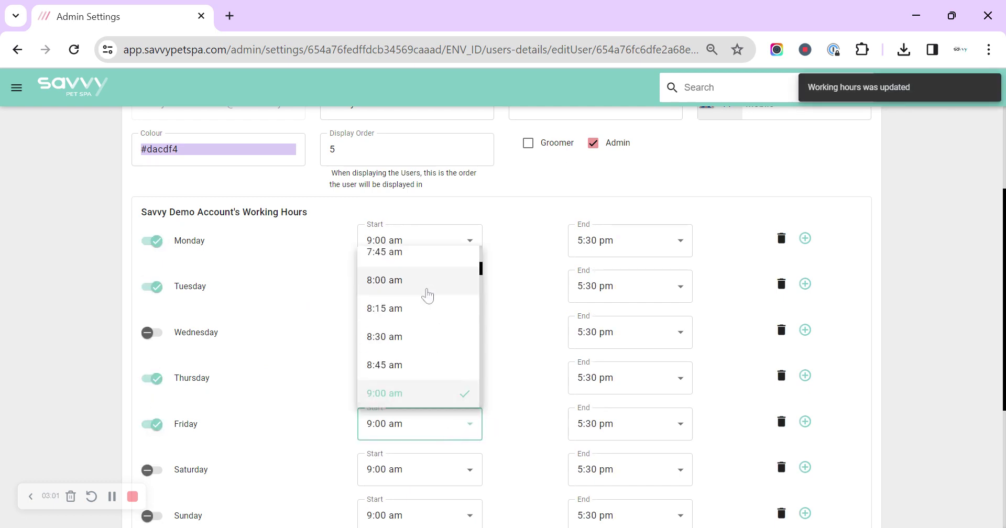
click(331, 434)
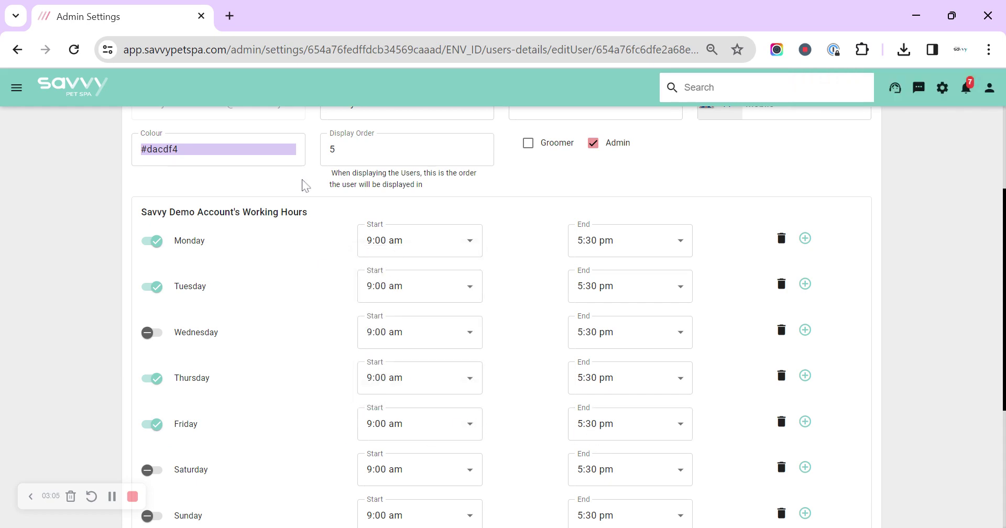
Step: View the form for setting the user's password without entering one, and save the user's details
scroll(318, 398, down, 2)
scroll(317, 403, down, 3)
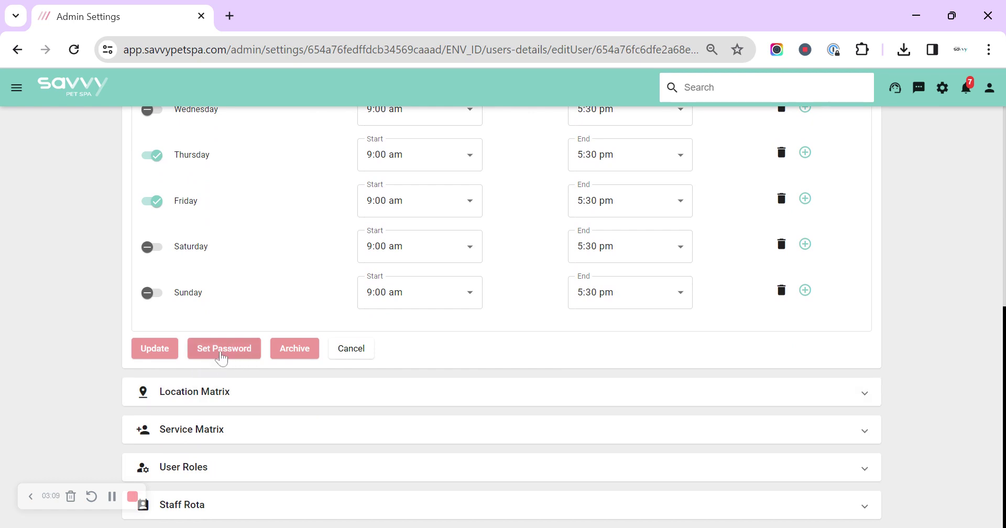
click(226, 357)
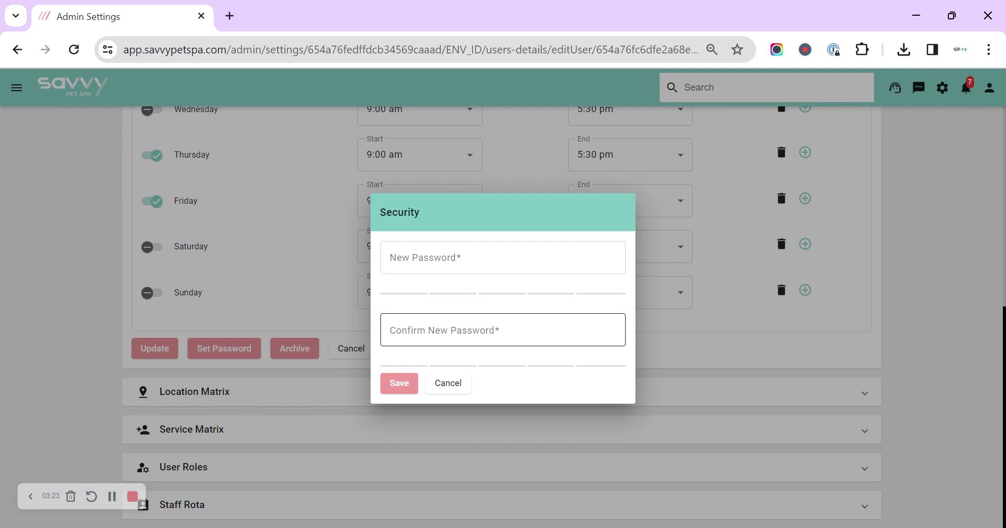
click(443, 387)
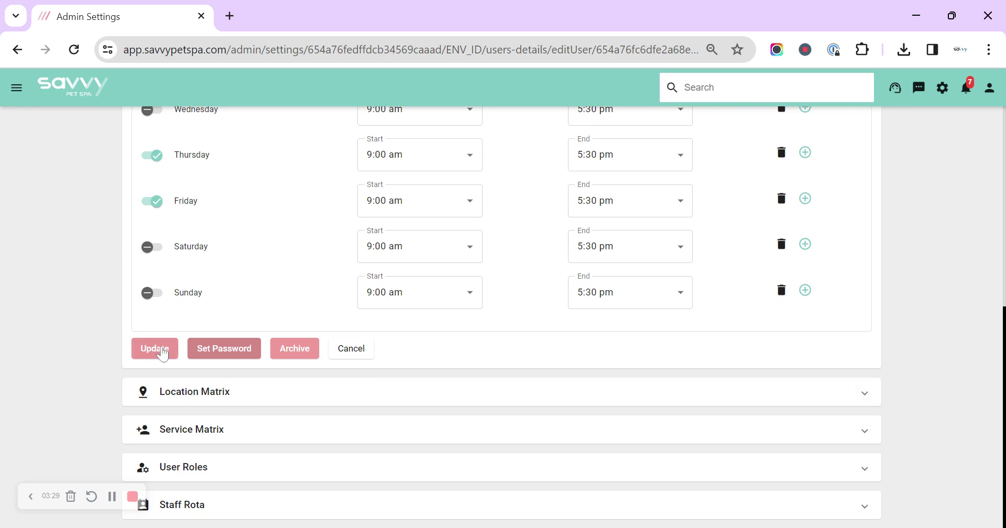
click(154, 351)
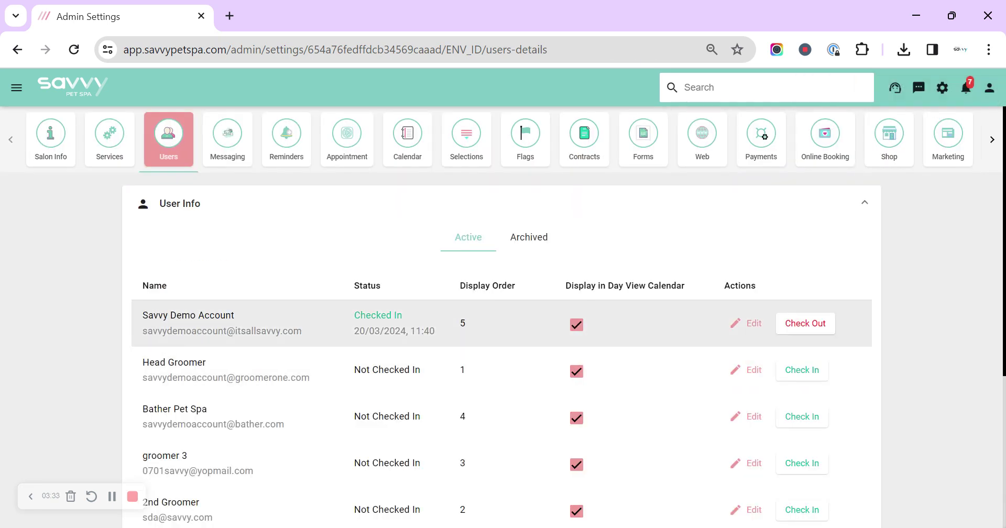
Step: Look through the active users, view the archived users, and return to the active list
scroll(498, 351, down, 3)
scroll(236, 370, up, 2)
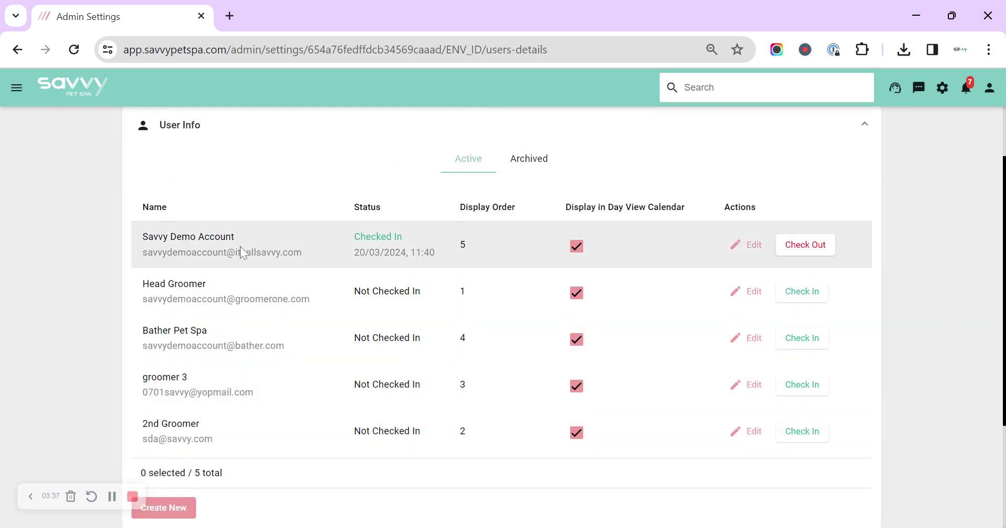
click(531, 165)
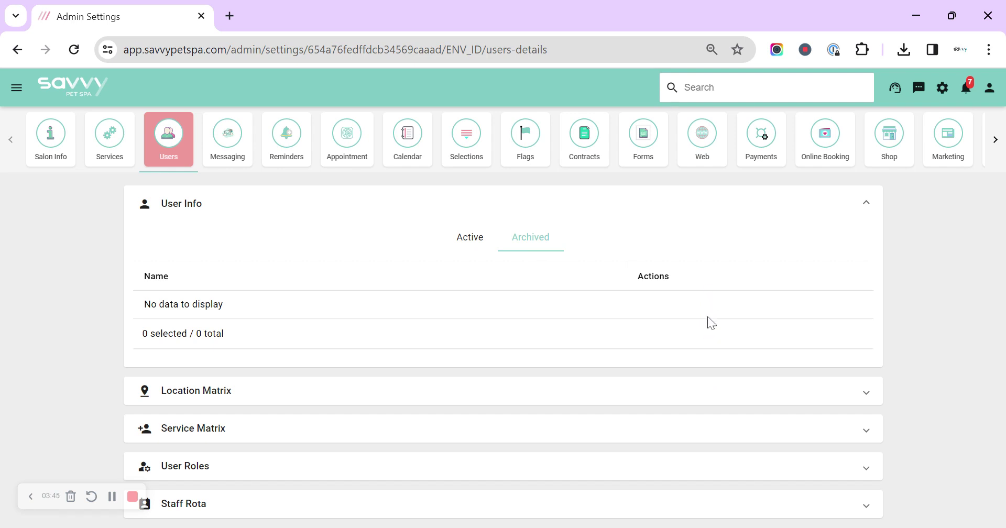
click(466, 238)
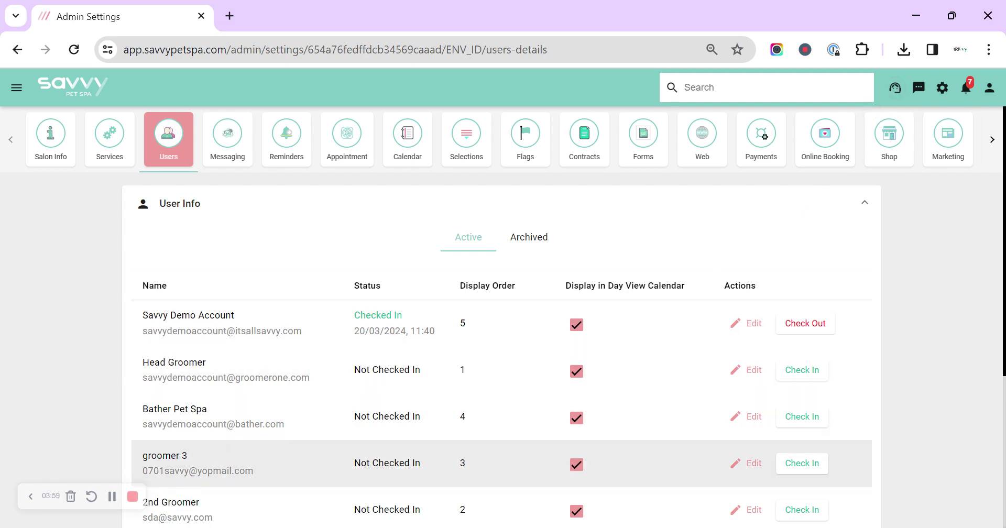
Step: Open the Bather Pet Spa user for editing and review its details and working hours
drag(143, 427, 284, 425)
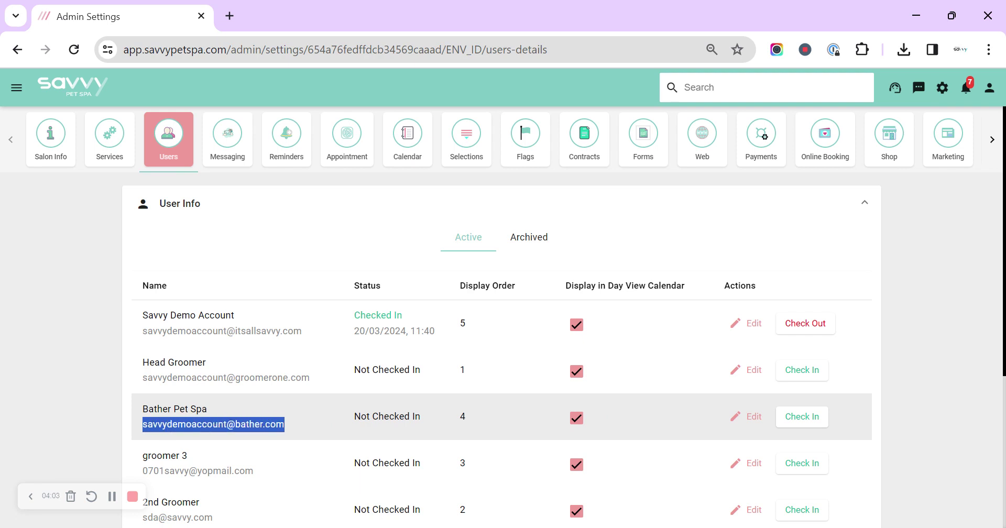
click(286, 425)
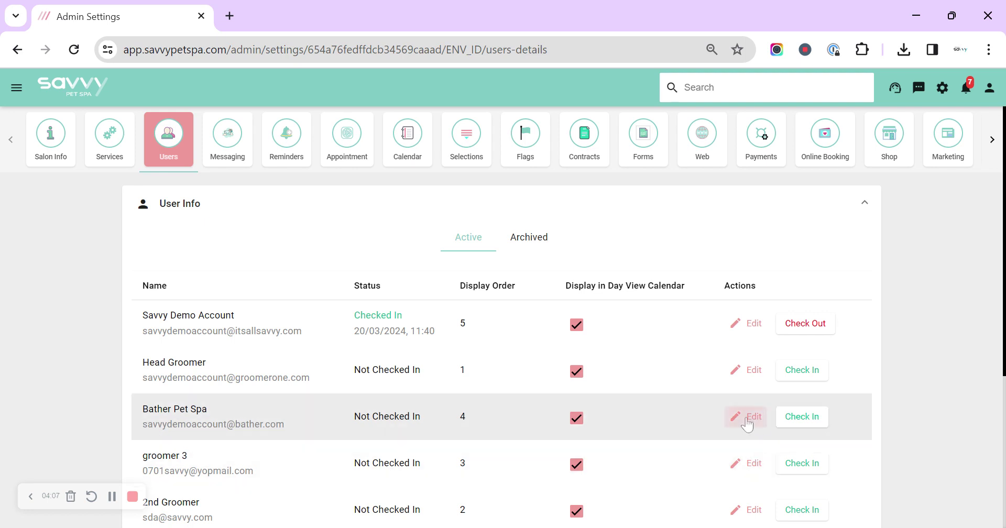
click(746, 419)
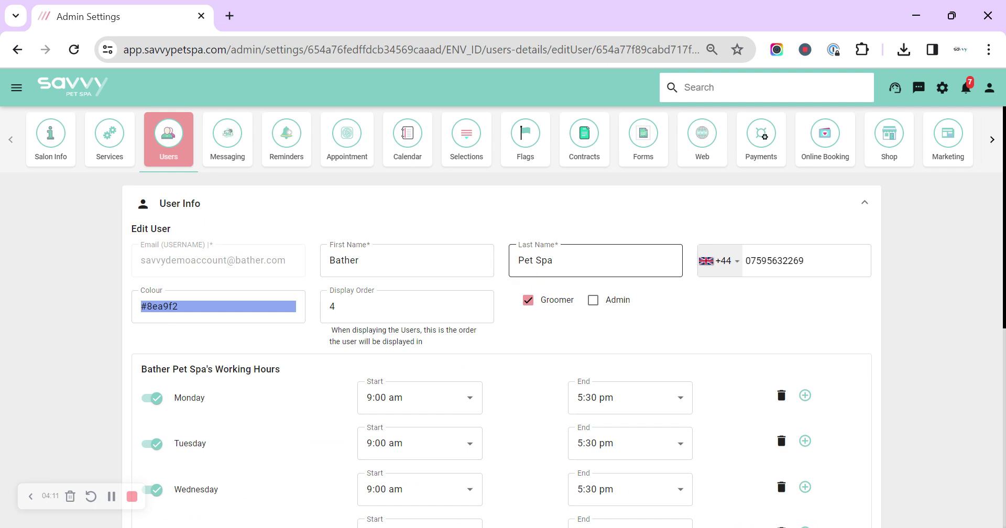
scroll(514, 325, down, 5)
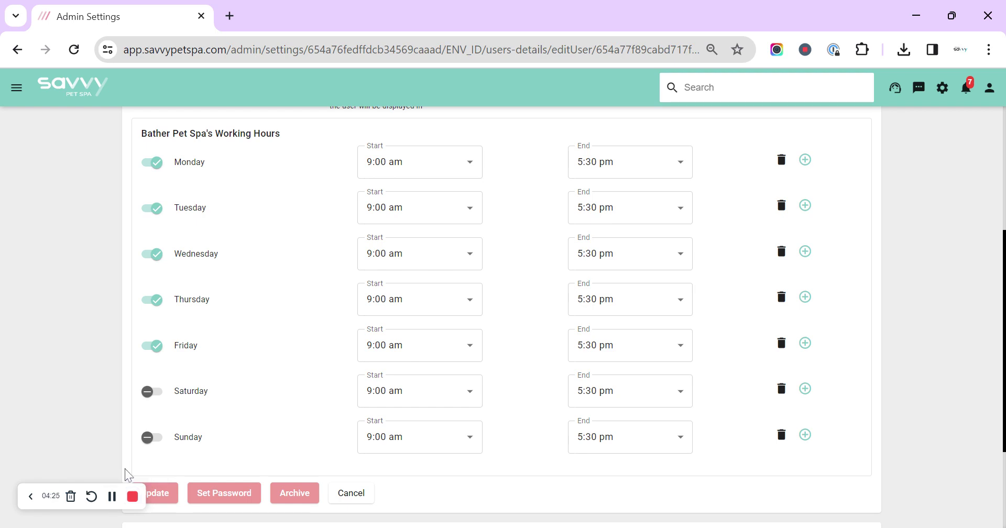
scroll(758, 318, up, 5)
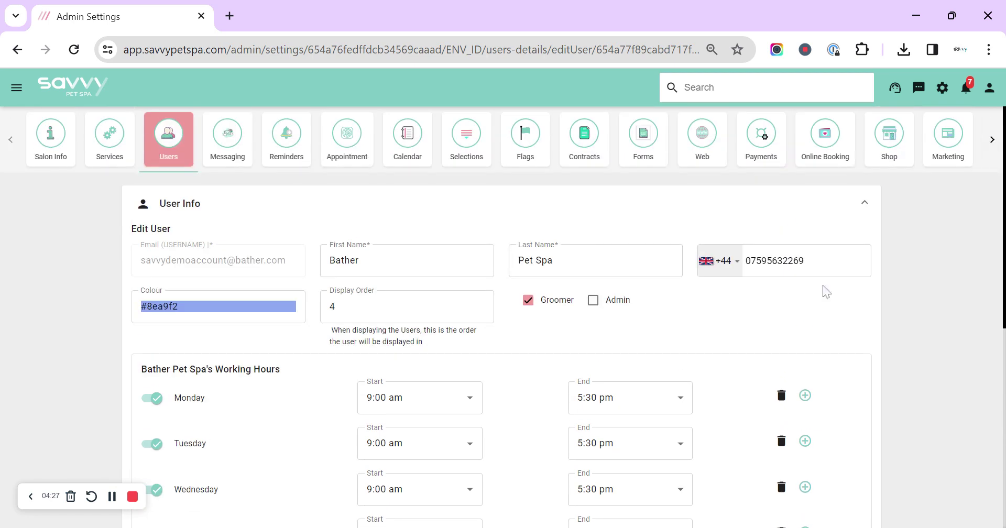